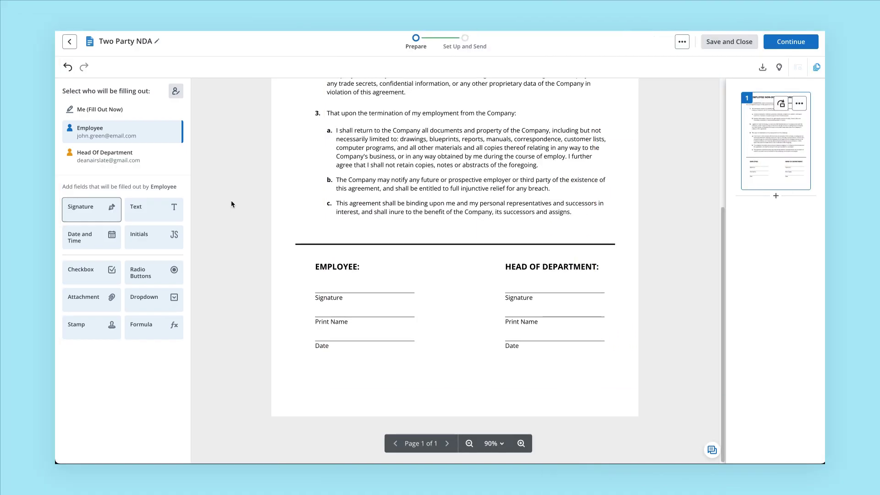
Place signature, print-name text and date fields on the Employee's lines
mouse_move(91, 210)
left_mouse_down()
mouse_move(335, 280)
mouse_move(314, 276)
left_mouse_up()
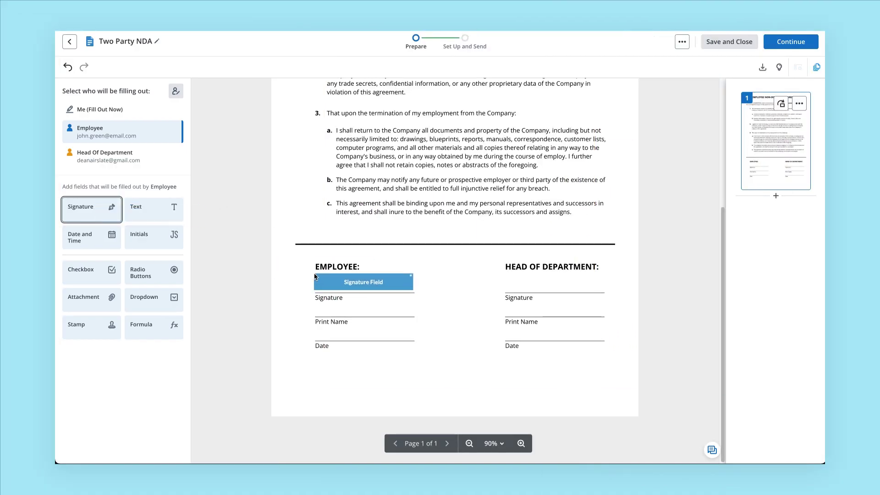
left_click(315, 278)
mouse_move(169, 217)
left_mouse_down()
mouse_move(325, 311)
mouse_move(316, 308)
left_mouse_up()
left_click_drag(87, 237, 315, 329)
left_click(315, 328)
Add signature, print-name text and date fields for the Head Of Department, then continue
left_click(156, 166)
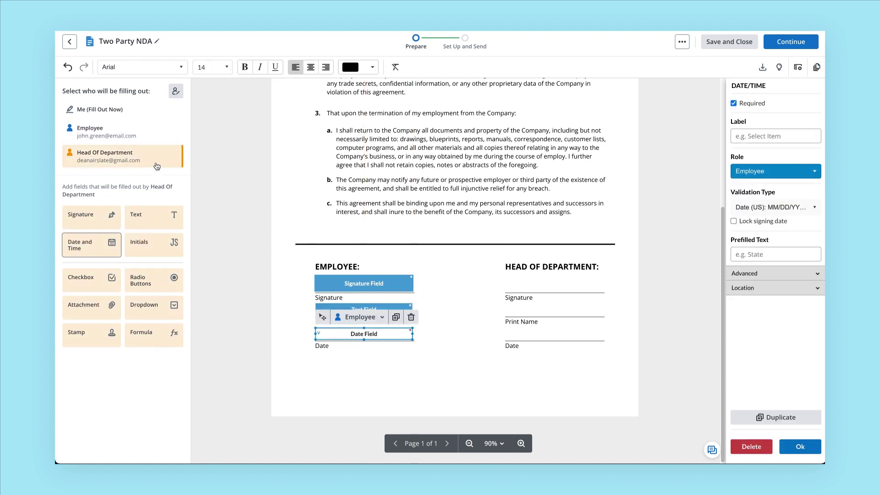
left_click_drag(119, 216, 506, 278)
left_click_drag(163, 225, 508, 309)
left_click_drag(71, 248, 526, 339)
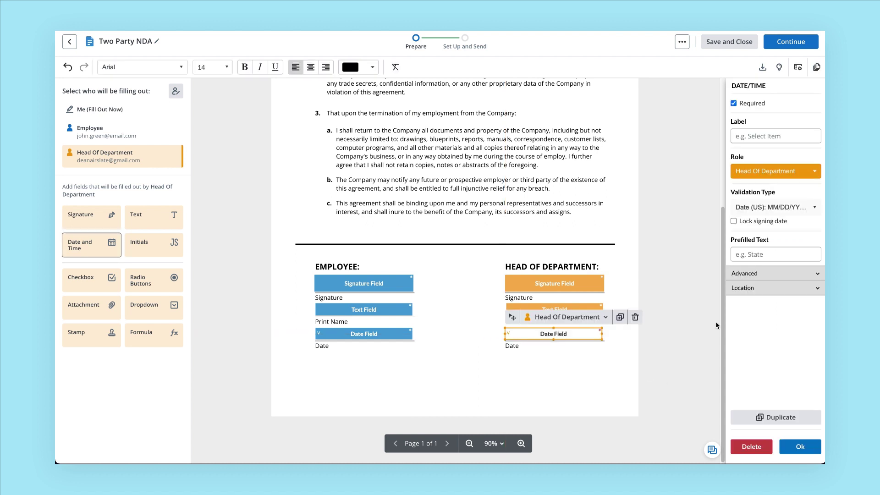
left_click(790, 41)
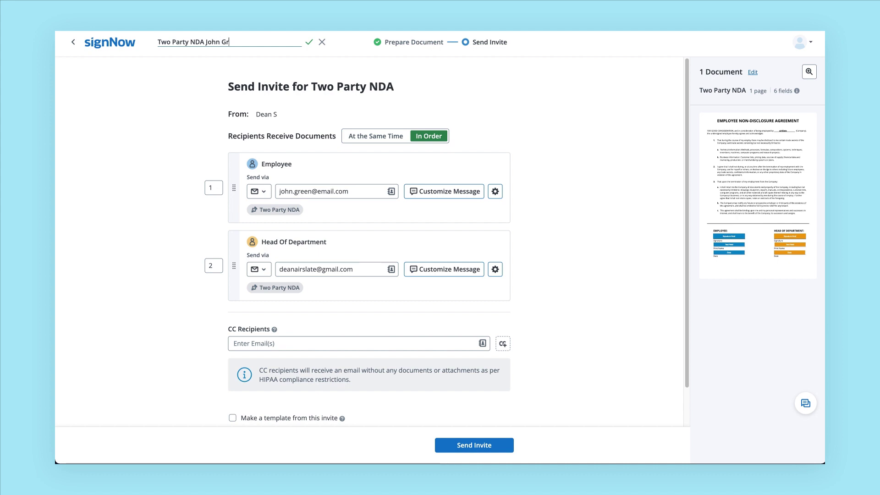
Confirm the new NDA title, keep in-order signing with Employee first, and apply Employee's invite email to all
key("Return")
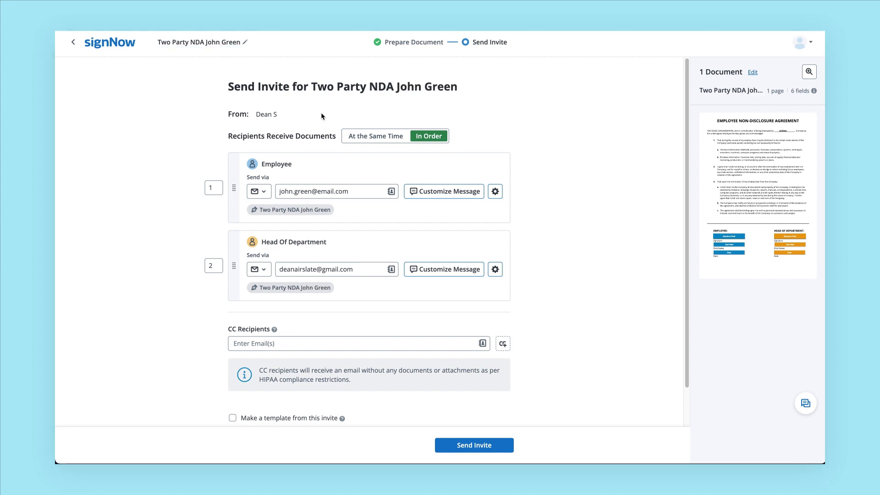
left_click(360, 141)
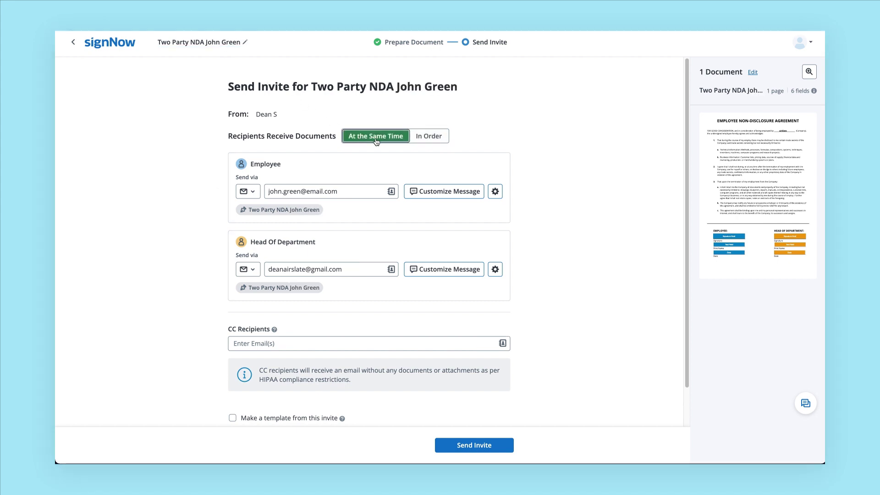
left_click(419, 137)
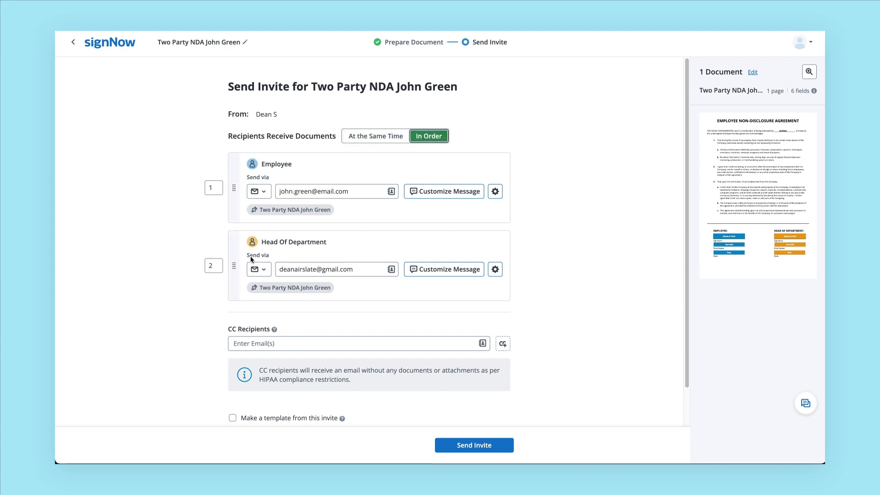
left_click_drag(235, 264, 235, 188)
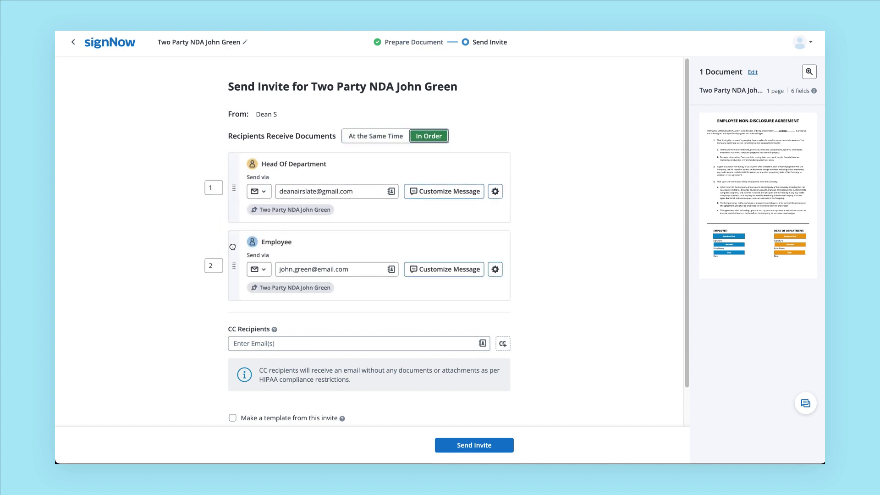
left_click_drag(232, 247, 233, 183)
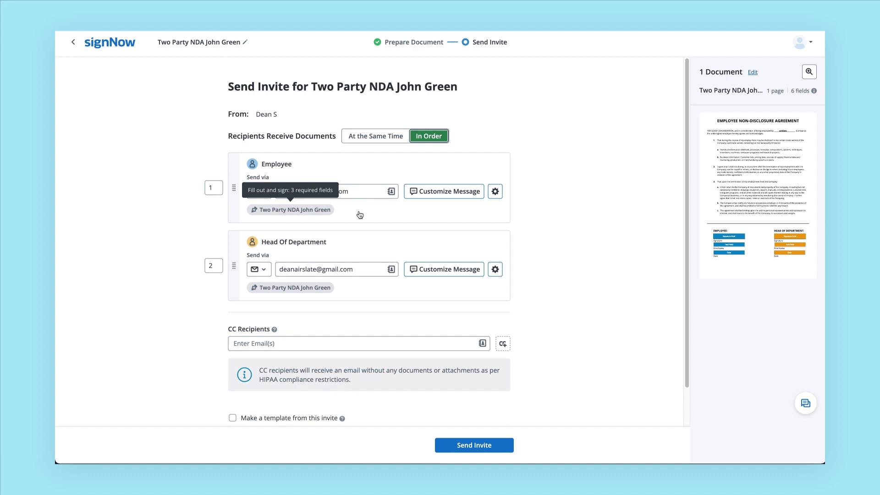
left_click(454, 196)
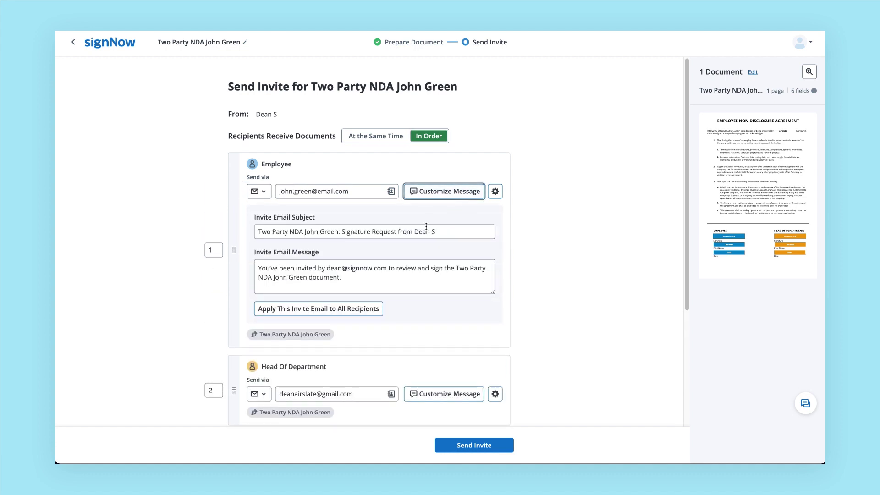
left_click(373, 317)
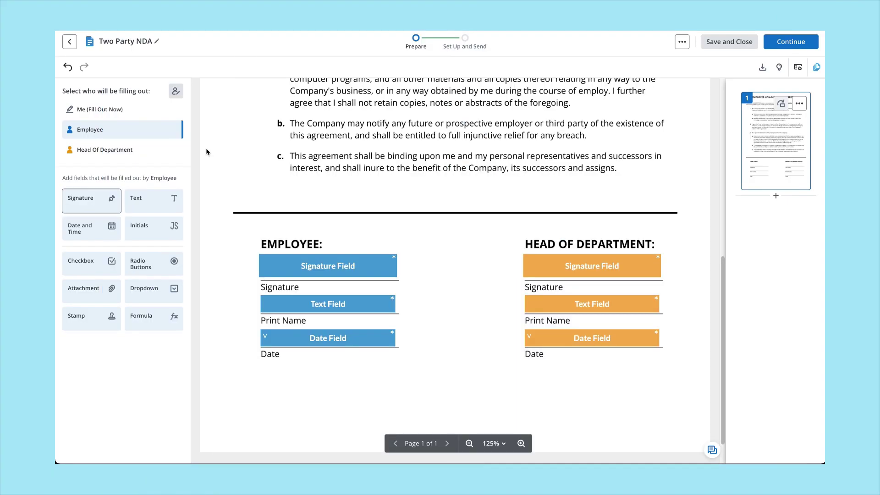
left_click(172, 154)
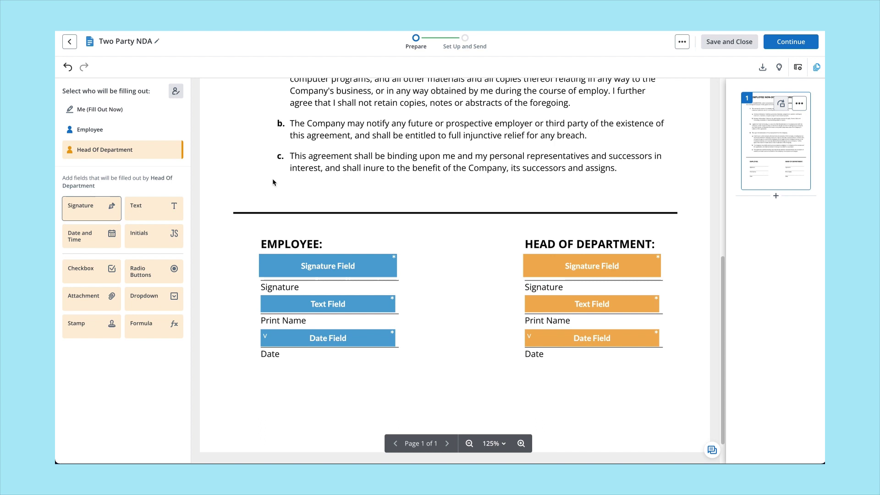
left_click(533, 262)
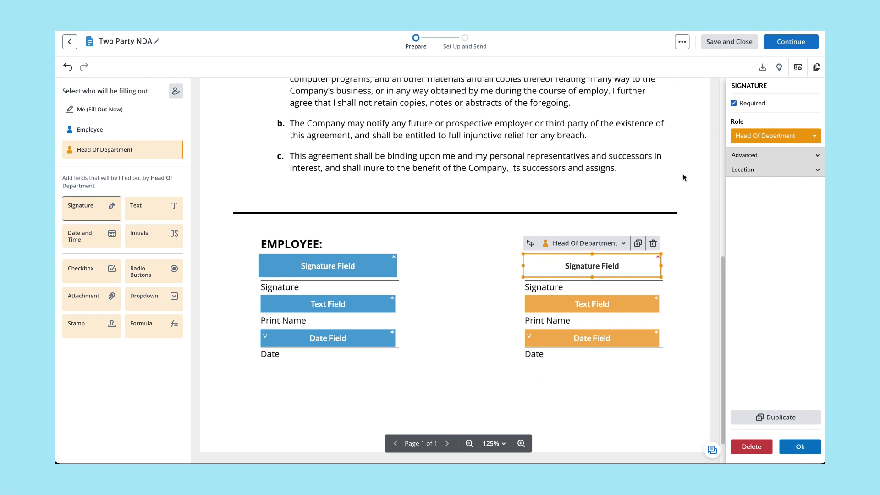
left_click(628, 304)
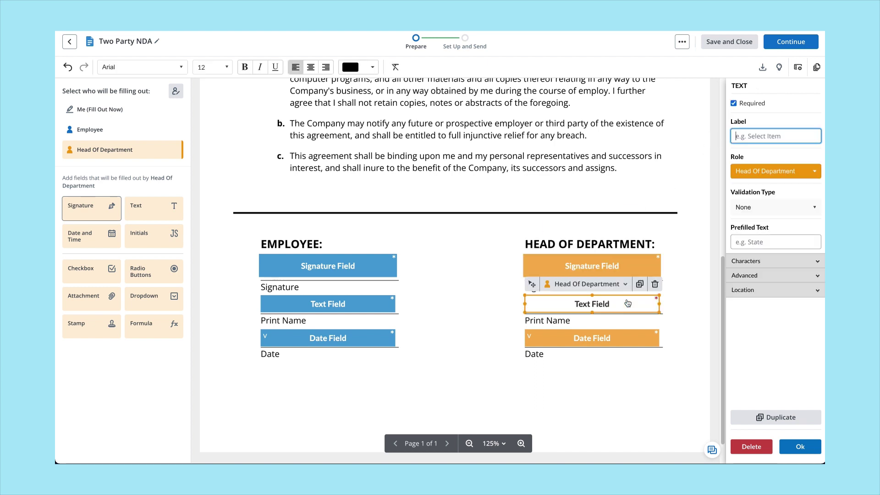
left_click(747, 209)
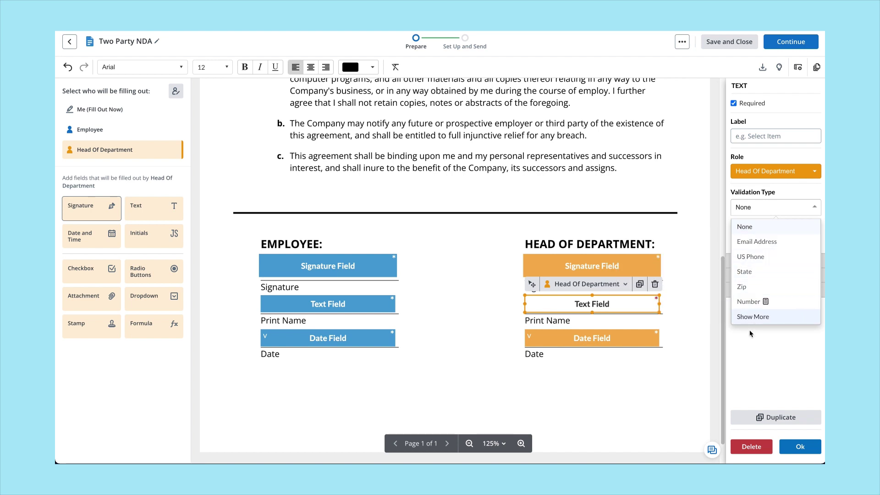
left_click(744, 226)
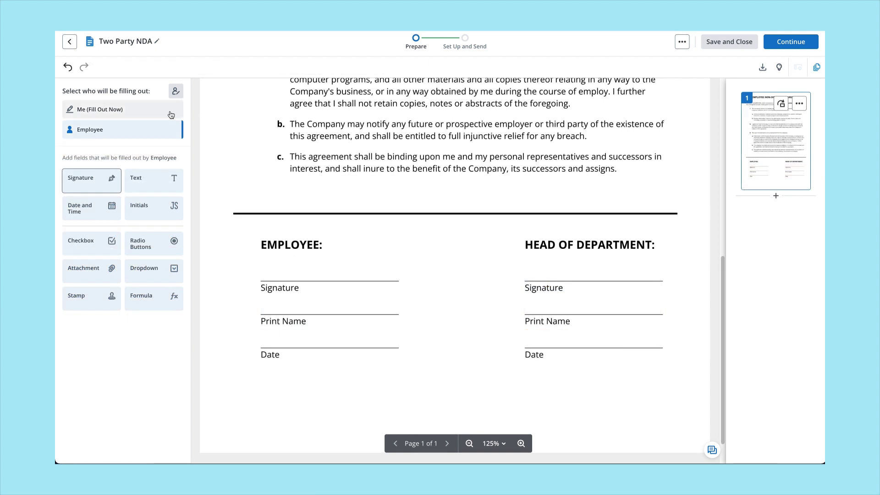
Sign the Head Of Department line yourself in a cursive style and add a text box below it
left_click(170, 112)
left_click_drag(156, 181, 545, 272)
left_click(573, 131)
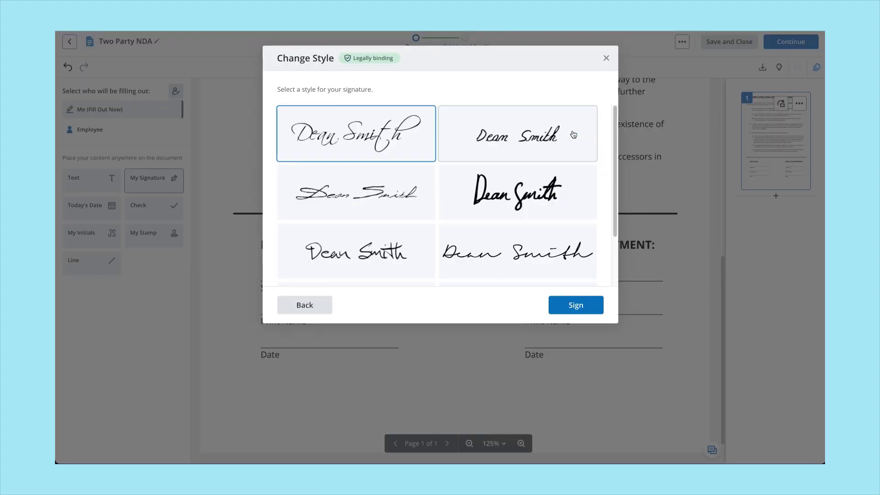
left_click(518, 253)
left_click(576, 305)
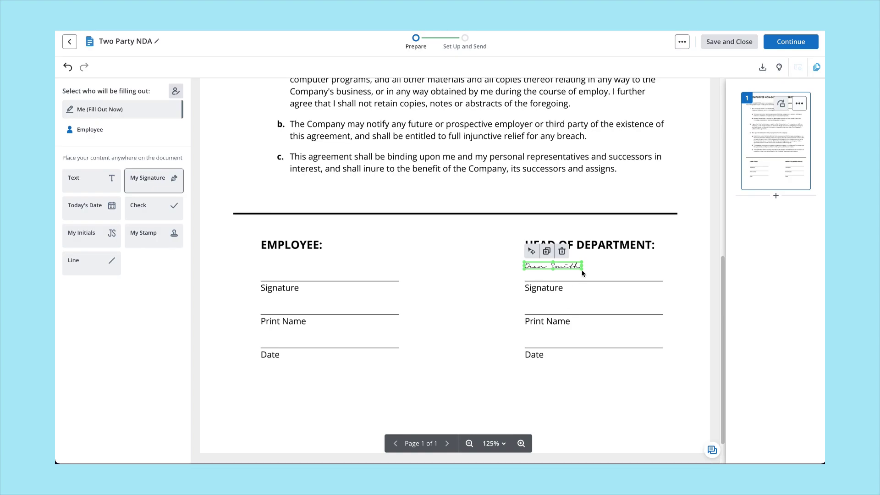
left_click(103, 188)
left_click(527, 299)
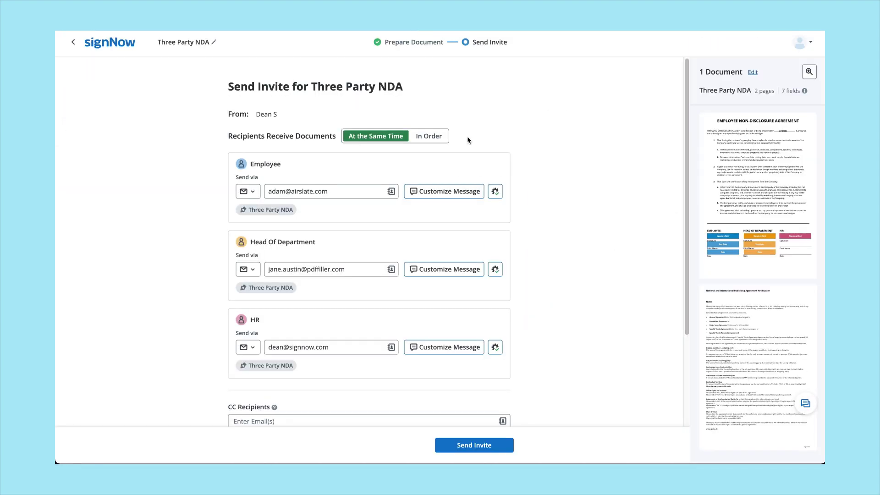
Have the Three Party NDA signed in order with Employee first, reusing Employee's invite email for all
left_click(441, 139)
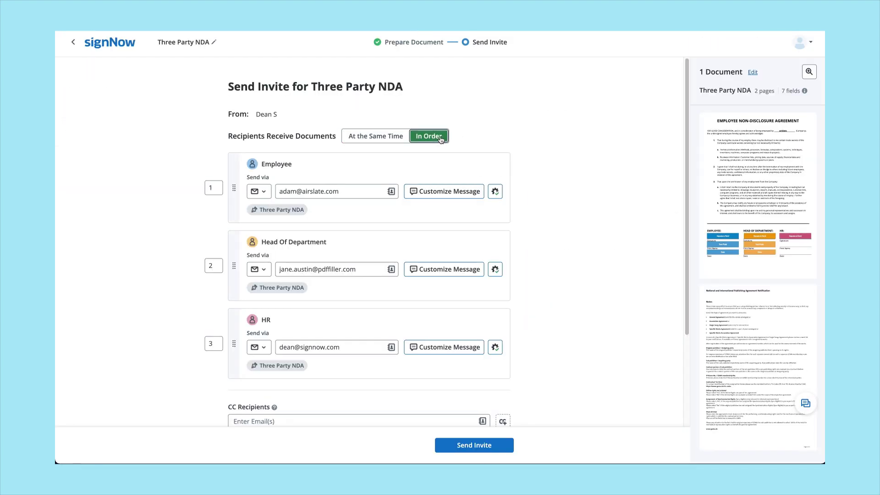
left_click_drag(239, 250, 239, 174)
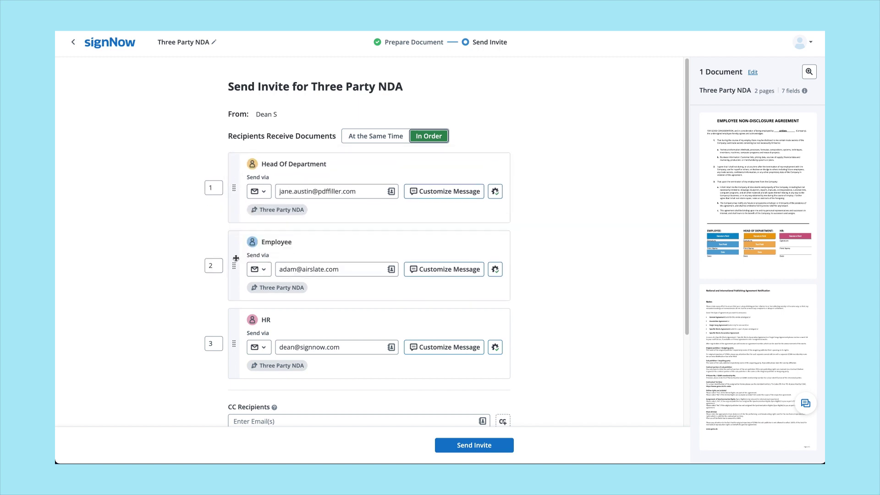
left_click_drag(236, 258, 234, 173)
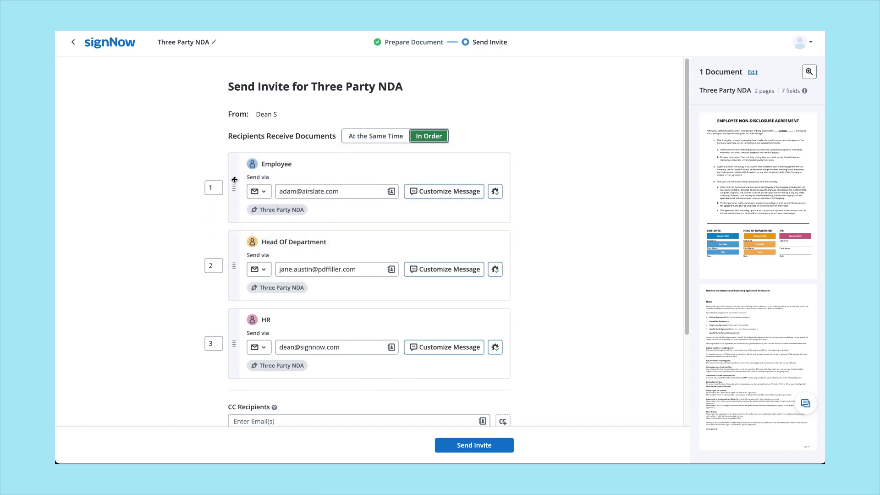
left_click(442, 194)
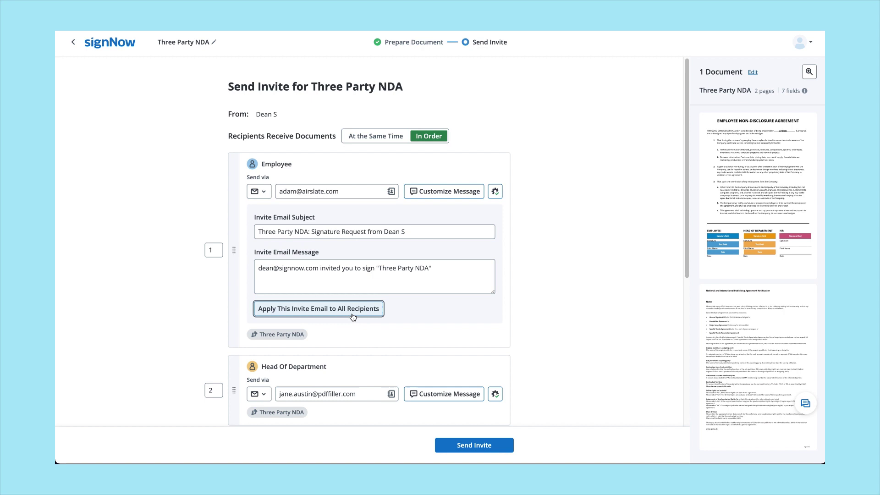
left_click(428, 196)
Allow forwarding for all recipients, leaving authentication set to none
left_click(495, 191)
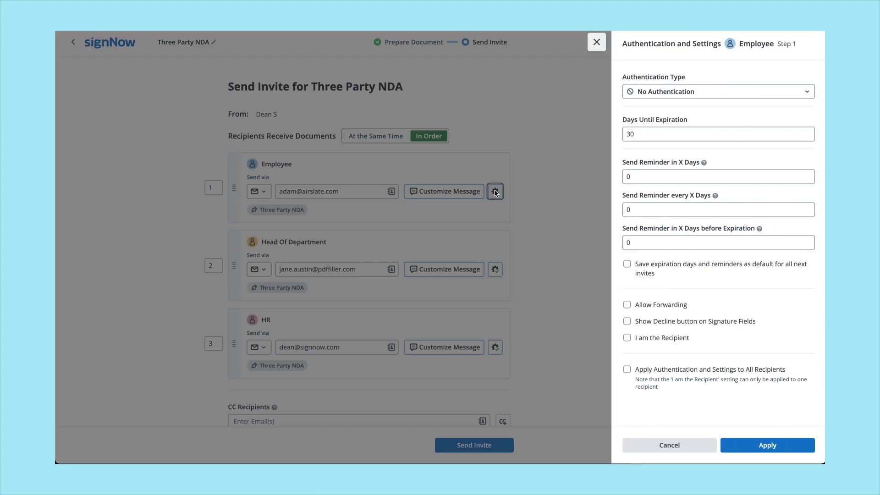
left_click(652, 92)
left_click(649, 122)
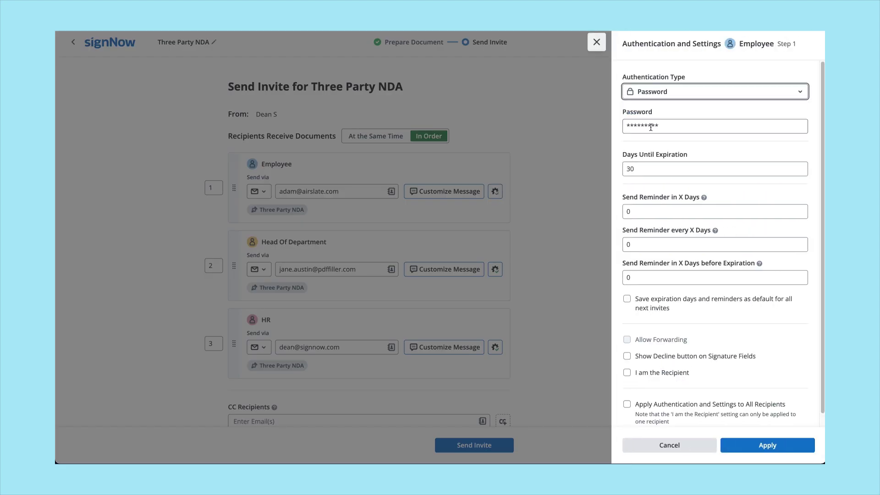
left_click(650, 97)
left_click(649, 115)
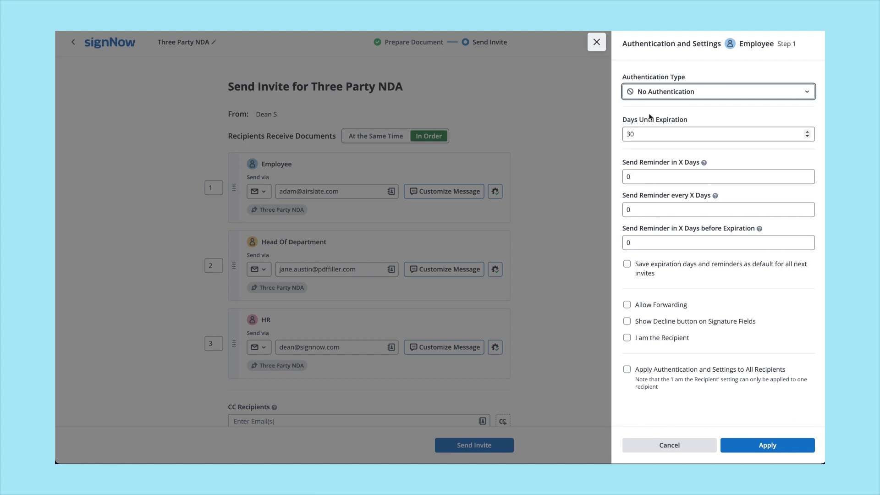
left_click(649, 306)
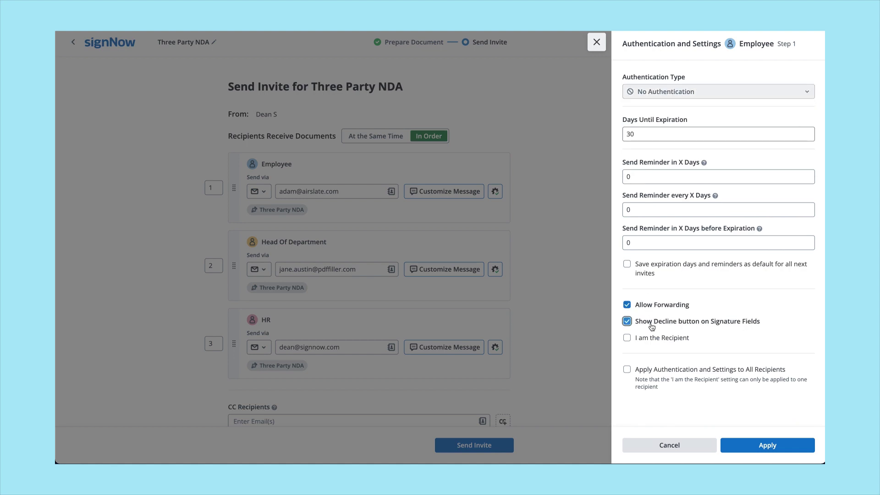
left_click(665, 370)
left_click(728, 444)
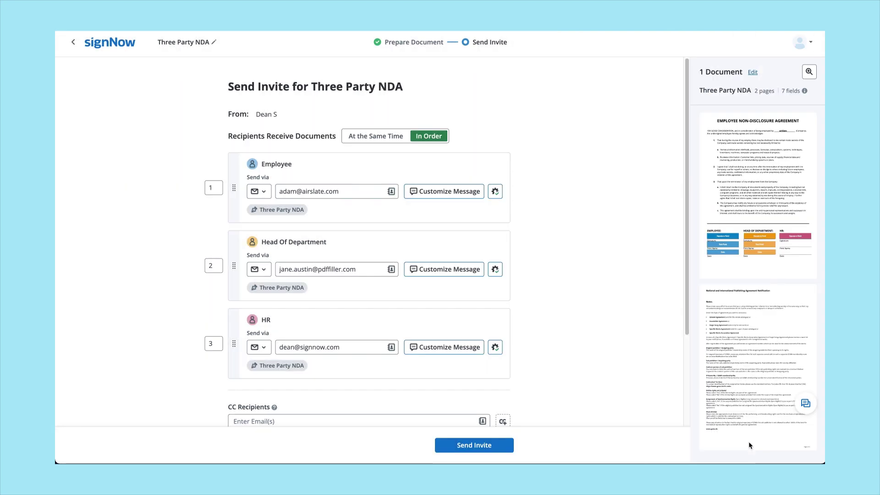
Add the suggested contact as a CC recipient
scroll(472, 383, "down", 3)
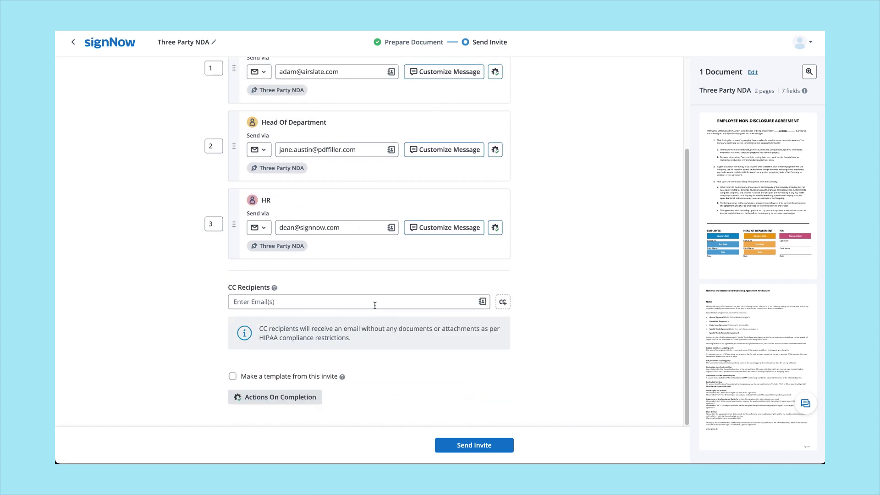
type("john")
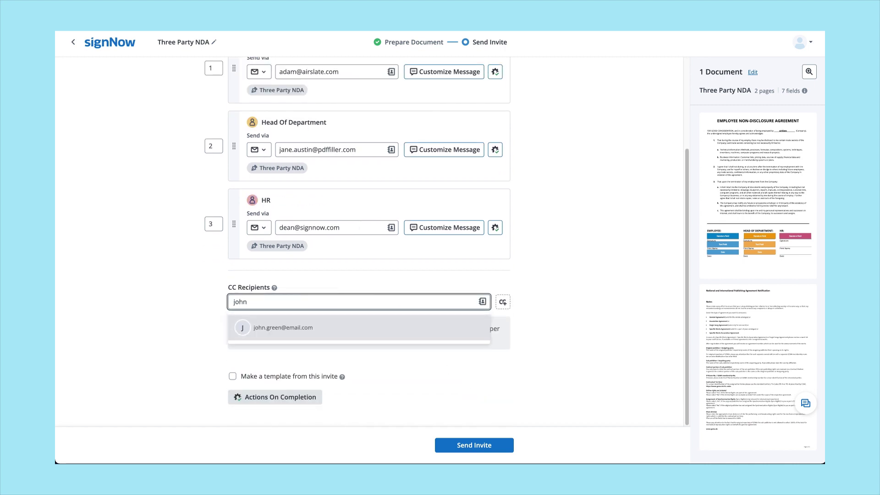
key("Return")
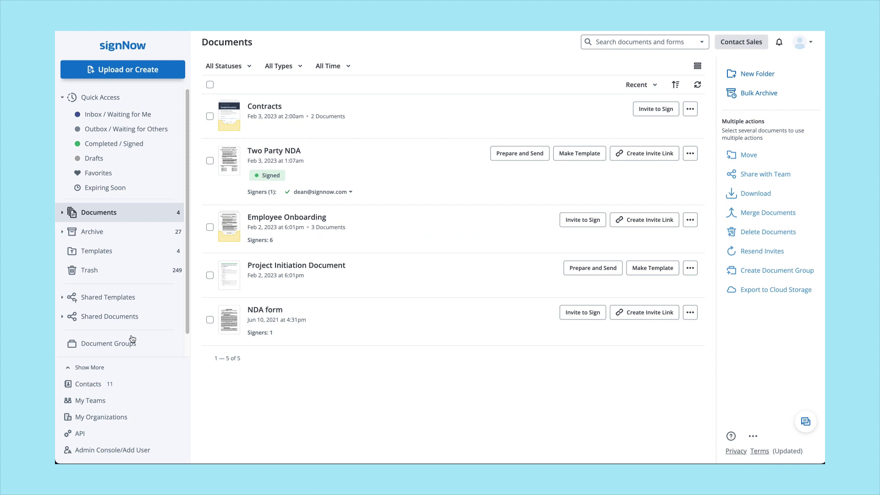
Open the Employee Onboarding document group from Document Groups
left_click(106, 342)
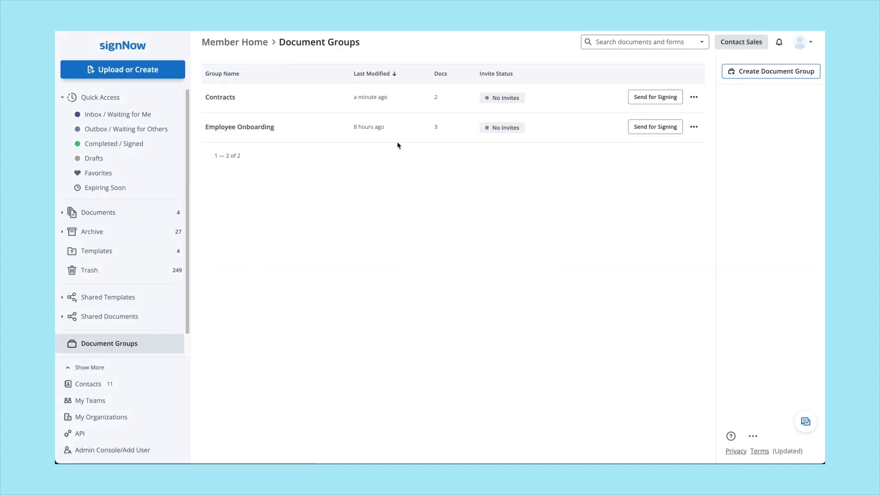
double_click(397, 138)
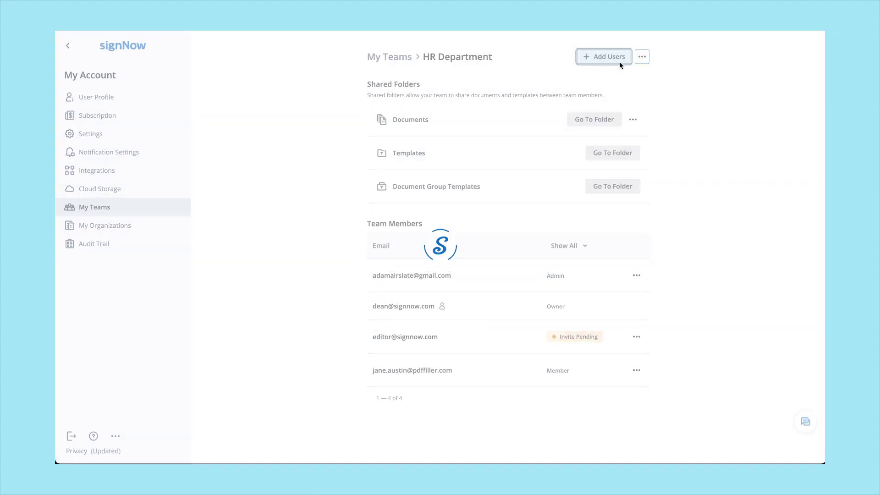
Invite the suggested user's email to the HR Department team with the Admin role
left_click(618, 62)
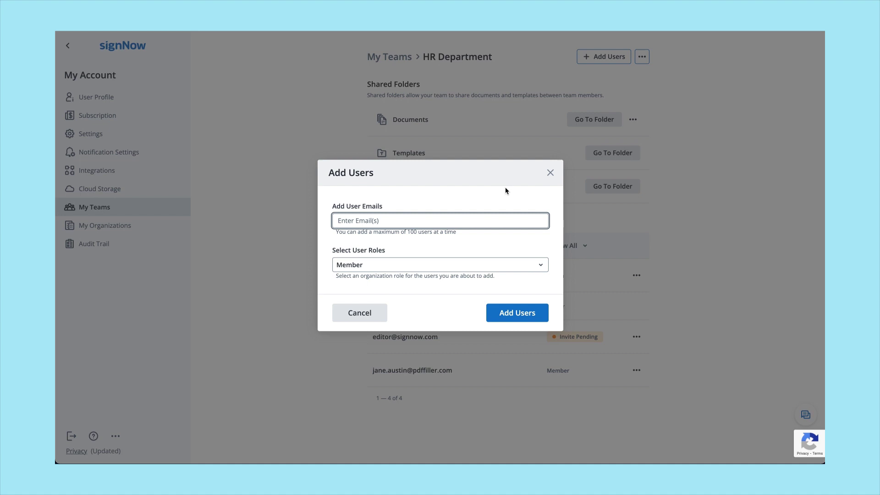
type("john")
key("Return")
left_click(432, 267)
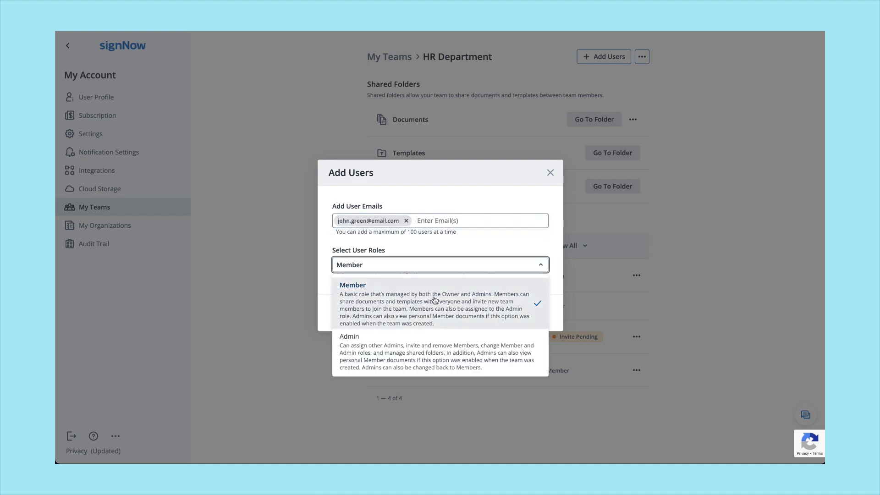
left_click(440, 350)
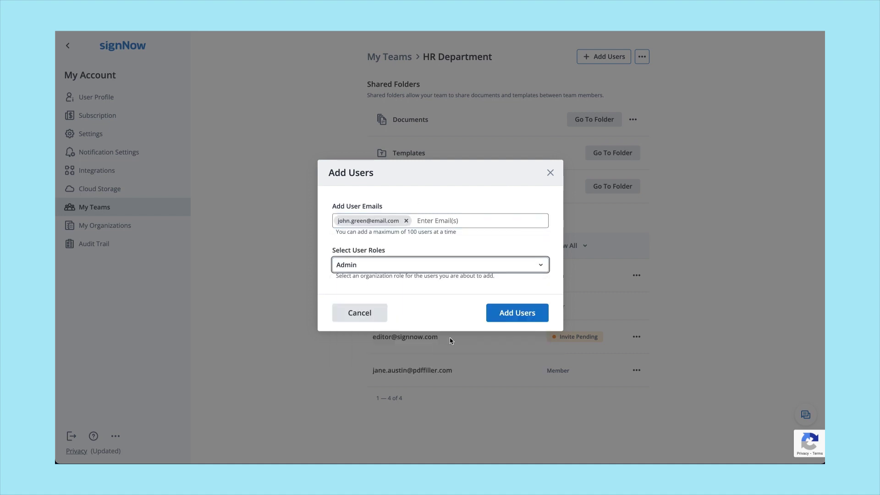
left_click(500, 309)
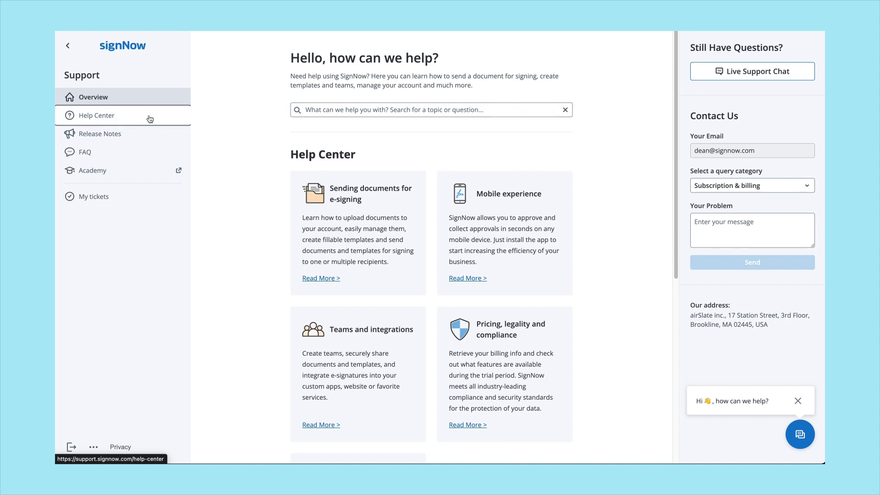
Open the Help Center articles, scroll down, and open then close the live support chat
left_click(149, 116)
scroll(248, 237, "down", 2)
scroll(247, 237, "down", 2)
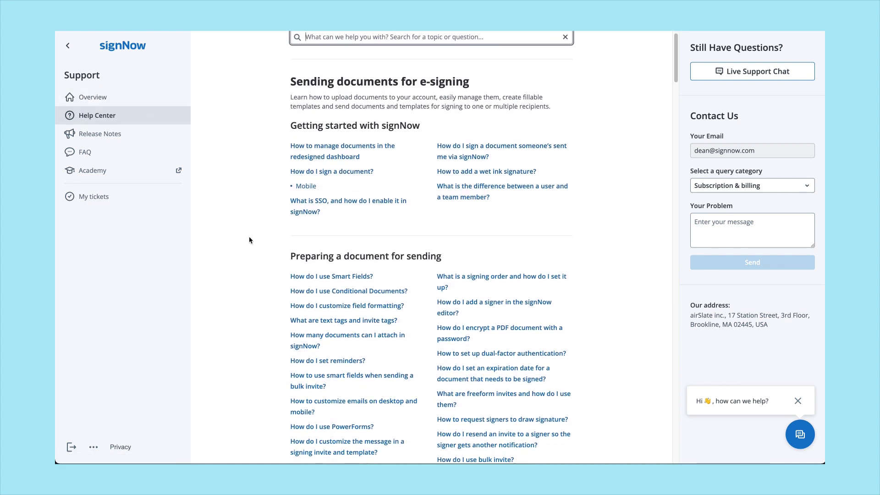
left_click(789, 434)
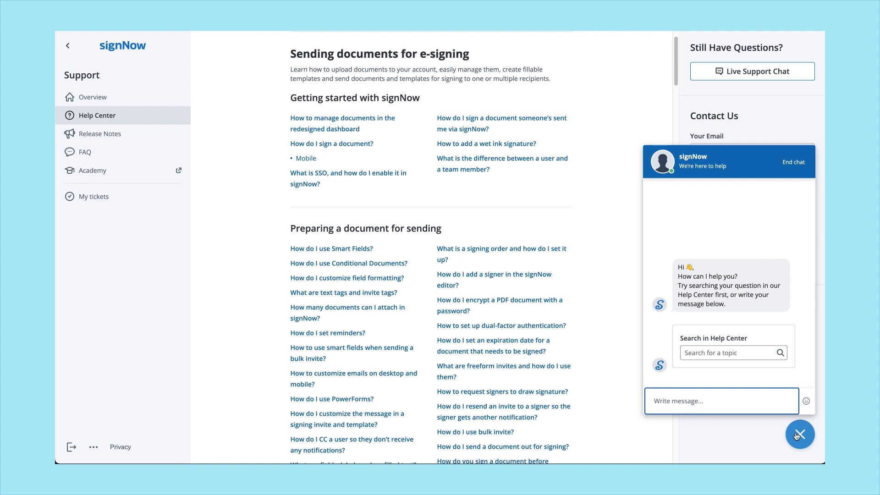
left_click(798, 434)
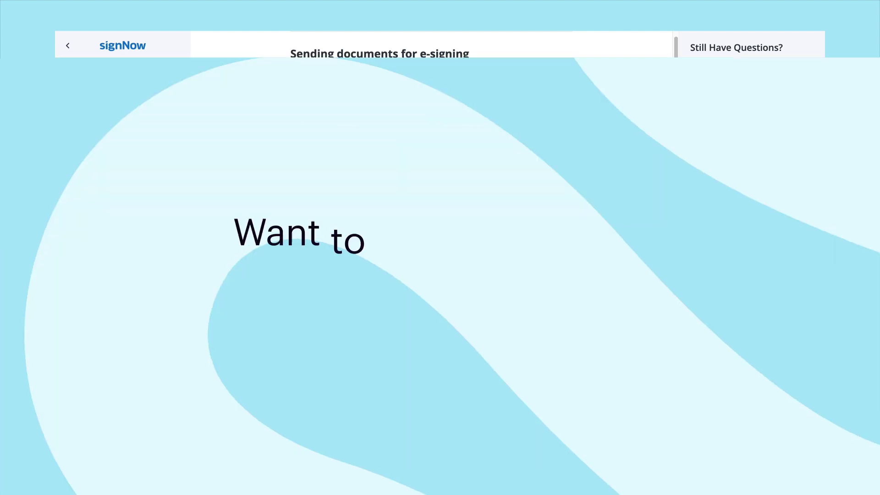